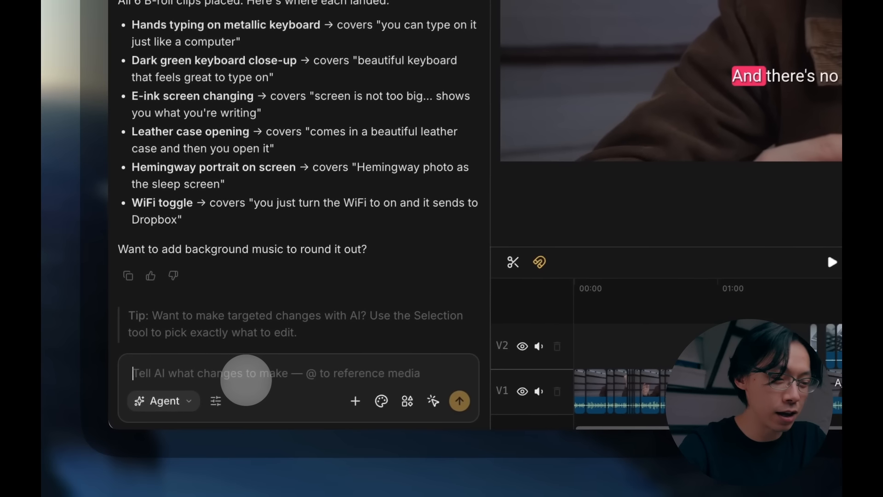
- Accept the agent's offer to add background music by replying "yes please"
left_click(157, 420)
type("yes please")
key("Return")
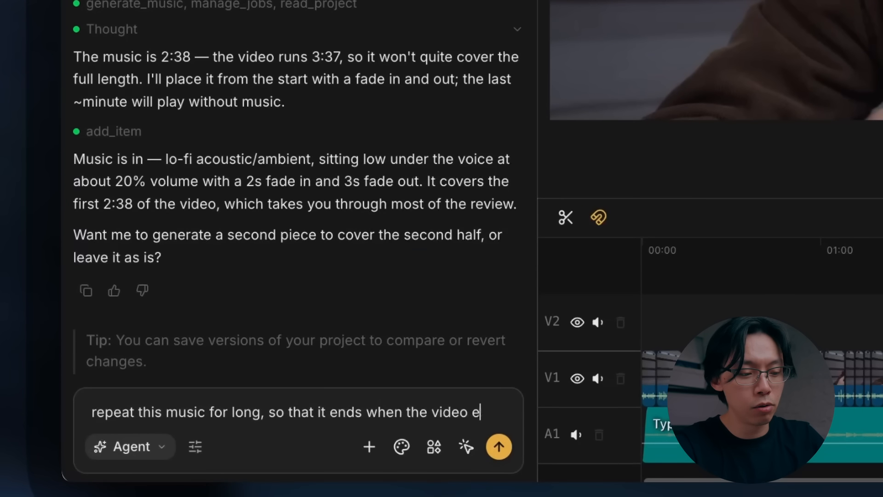
- Ask the agent to "repeat this music for long, so that it ends when the video ends" and check the timeline's music coverage
type("nds")
key("Return")
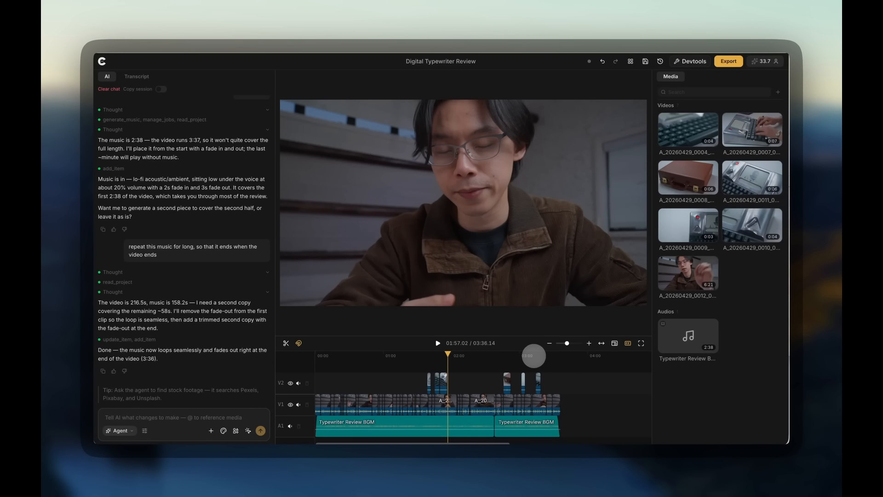
left_click(533, 356)
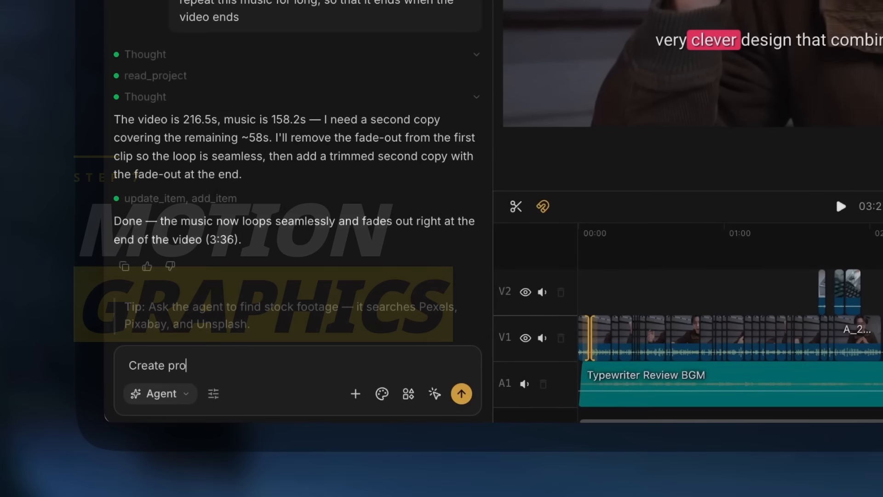
- Ask the agent to create professional motion graphics for the video's intro and outro, and motion graphics for its key parts as well
type("fessional Motion Graphics for")
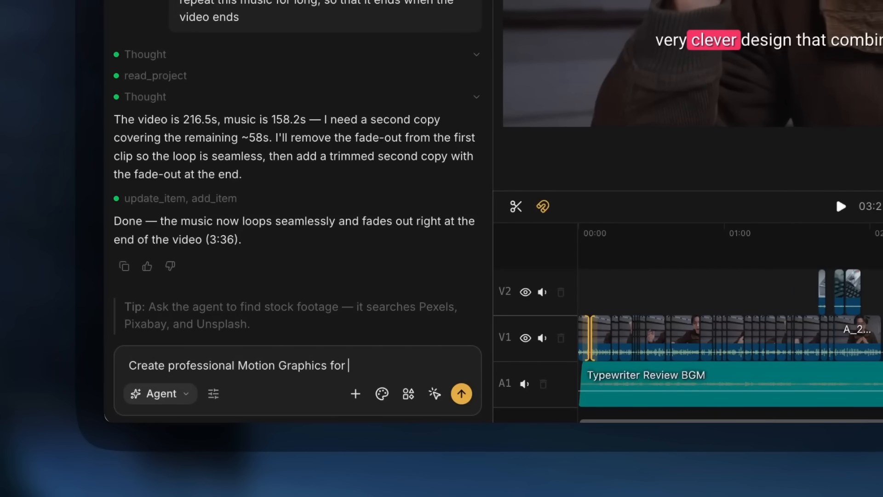
type(" the intro and the outro part ")
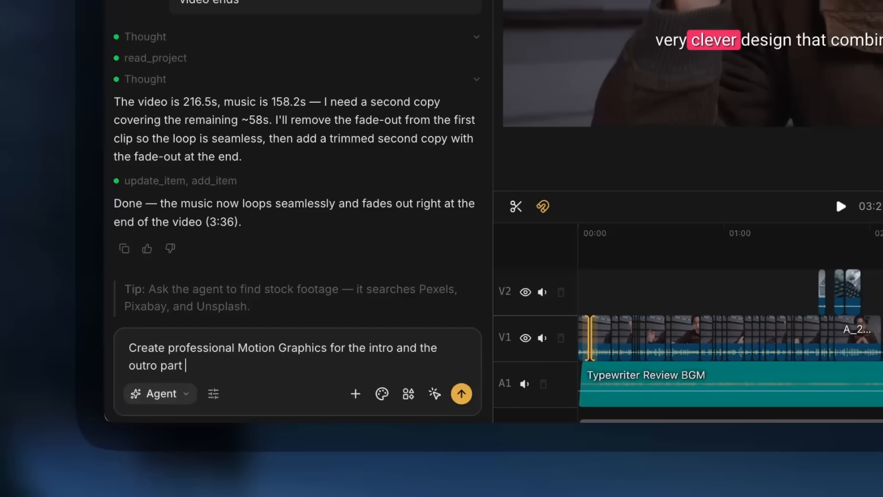
type("of this video, and crate ")
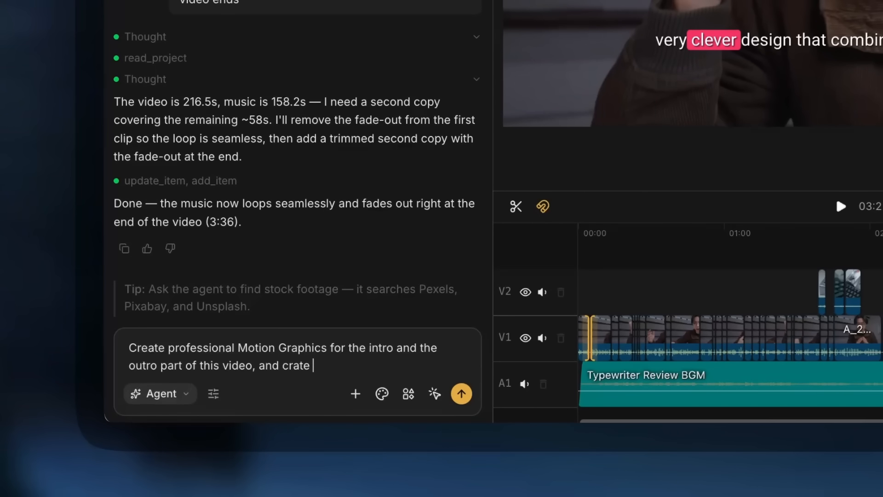
type("mo")
key("BackSpace")
key("BackSpace")
key("BackSpace")
key("BackSpace")
key("BackSpace")
key("BackSpace")
key("BackSpace")
key("BackSpace")
type("create")
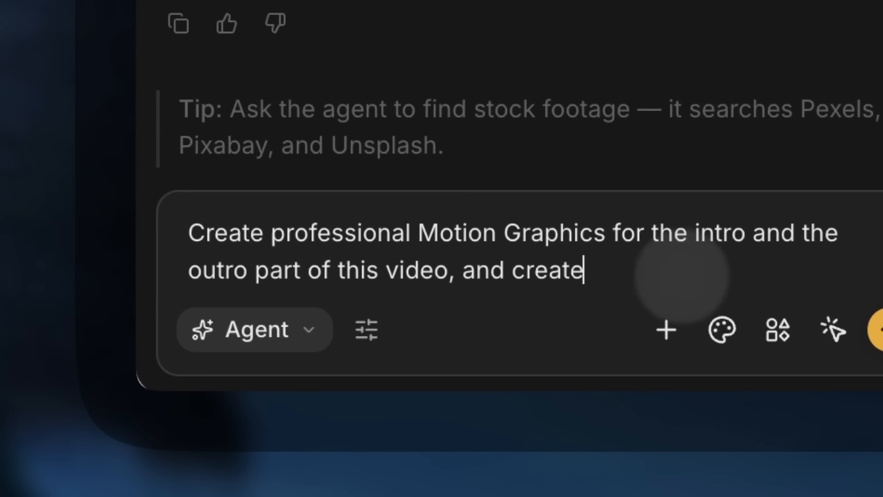
type(" motion graphics for the key parts of this video as well.")
key("Return")
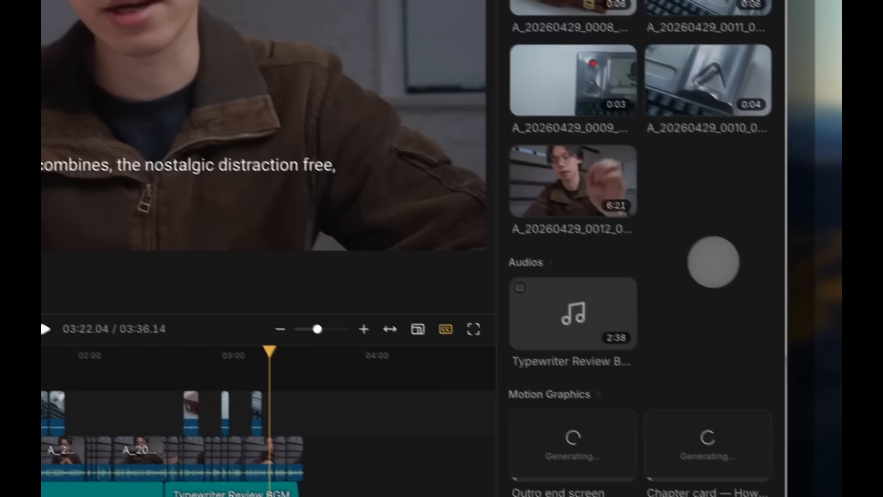
- Review the generated motion graphics in the media library and along the timeline, up to the "How to Use It" chapter card
scroll(714, 262, "down", 3)
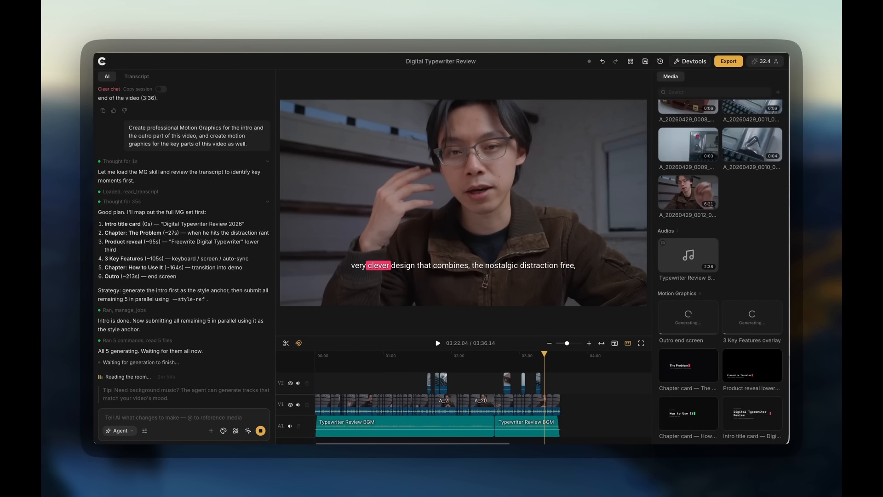
left_click_drag(389, 334, 346, 332)
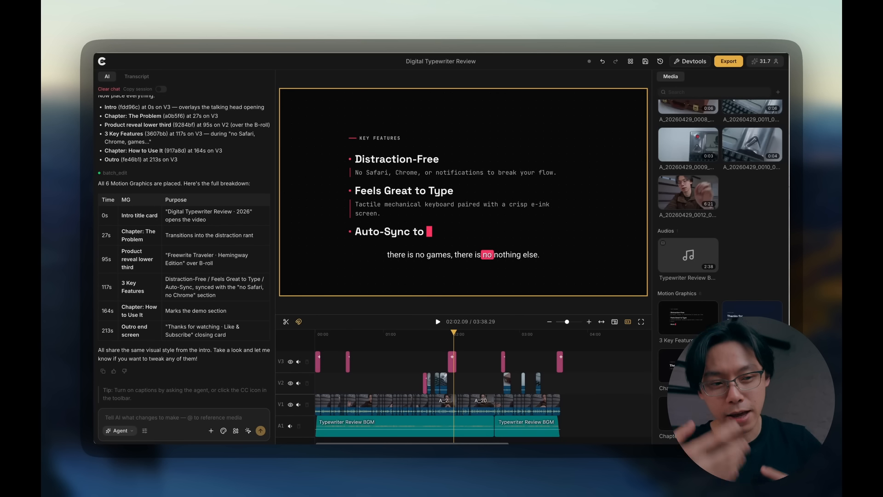
left_click(503, 333)
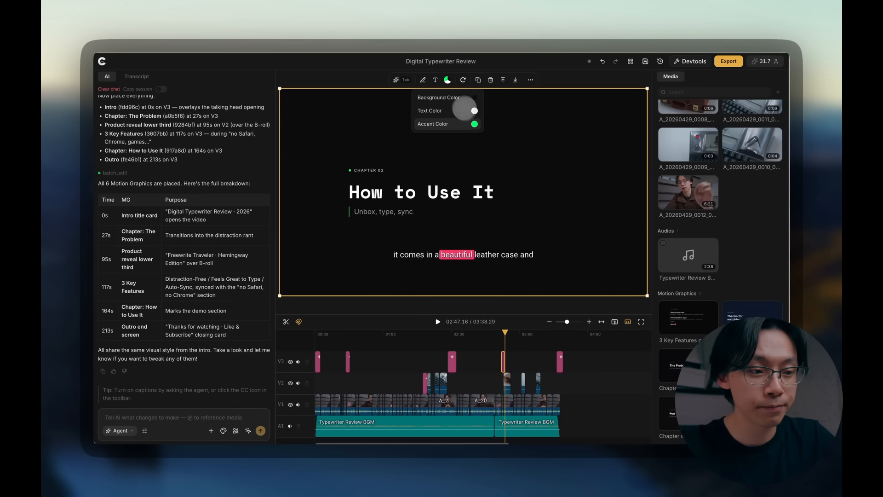
- Try a darker green accent color on the "How to Use It" chapter card and clear its title text
left_click(474, 124)
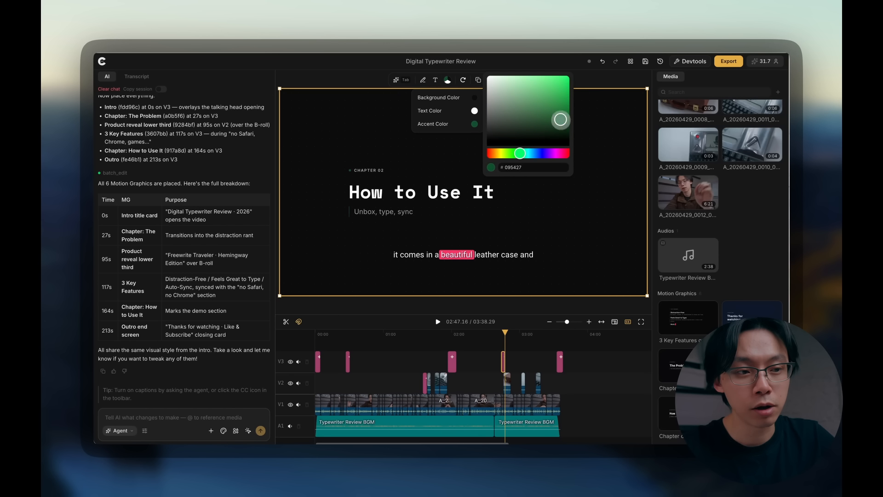
left_click(422, 80)
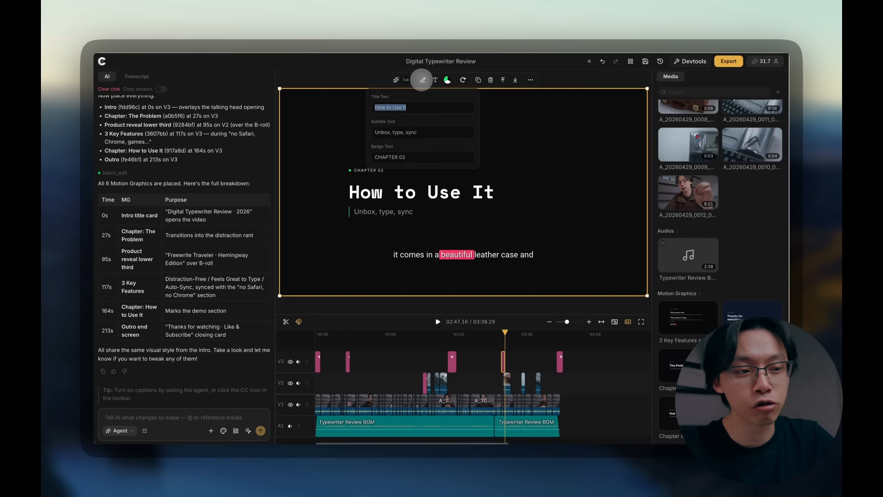
key("BackSpace")
key("BackSpace")
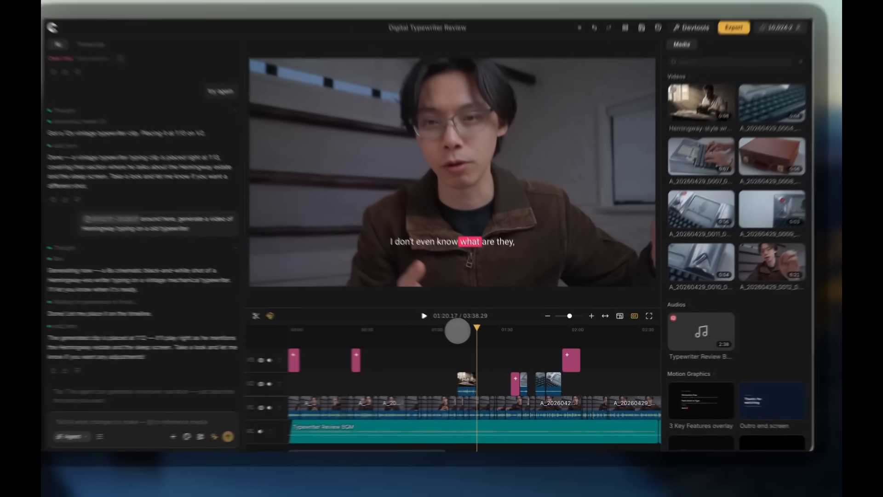
- Preview the generated Hemingway clip from about 01:12 and mark the writer with his typewriter at 01:14.04 as a reference region for the agent
left_click(465, 330)
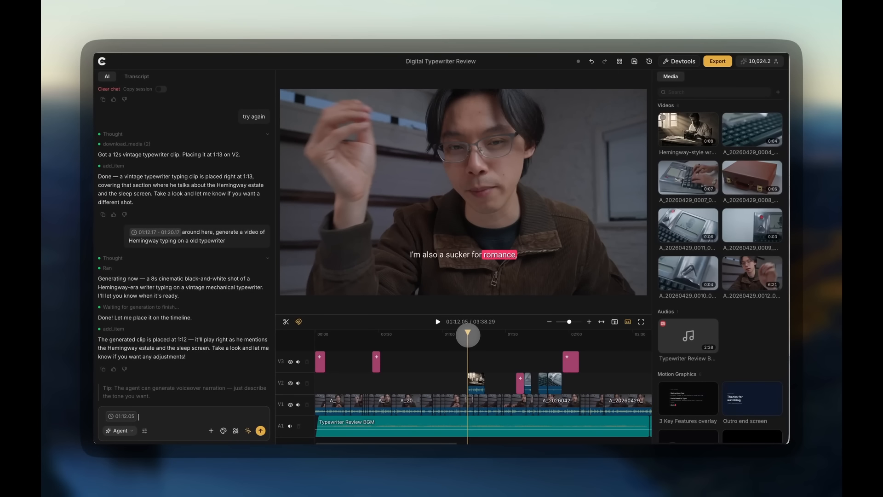
key("space")
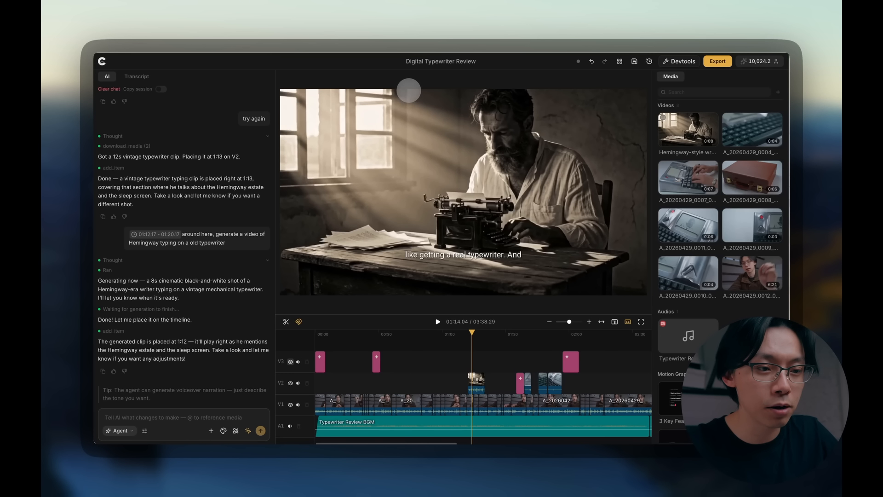
left_click_drag(409, 91, 621, 286)
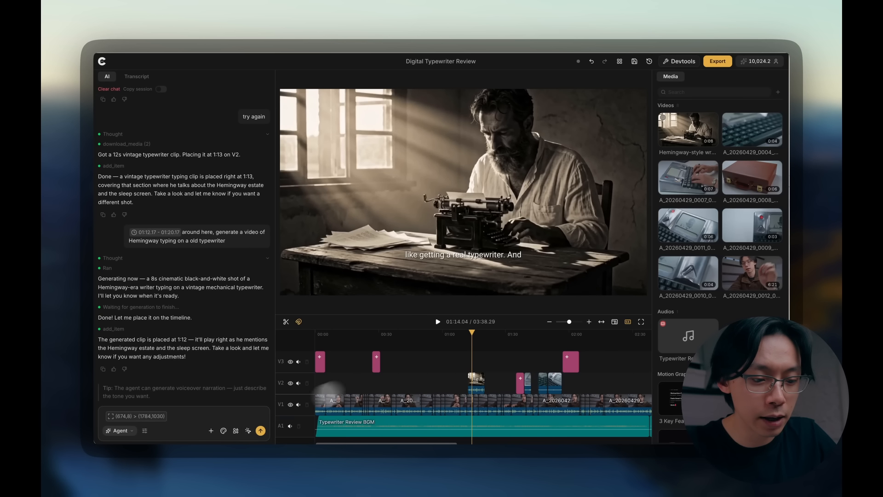
- Add the presenter's face and upper body at 00:45.08 as a second reference region in the agent prompt
left_click(456, 336)
left_click_drag(456, 337, 410, 339)
left_click_drag(408, 89, 572, 241)
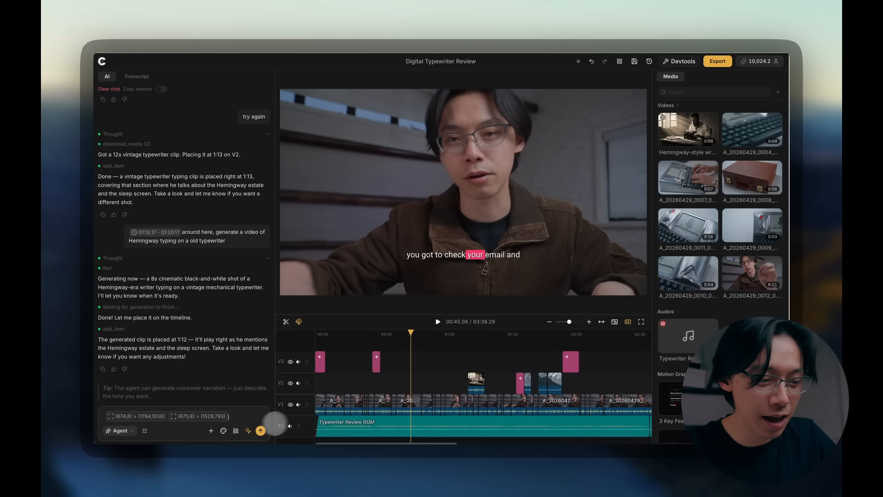
- Add the digital typewriter with the typing hands at 01:40.02 as a third reference region in the agent prompt
left_click(555, 333)
left_click_drag(556, 333, 527, 333)
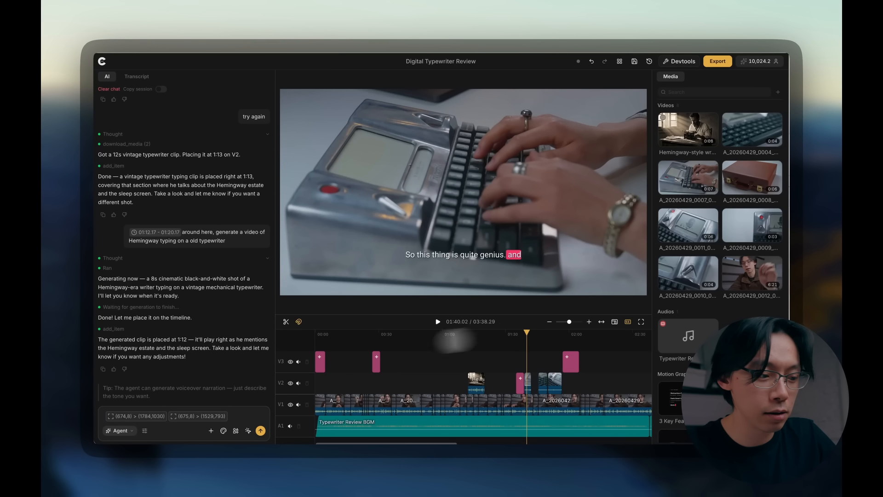
left_click(248, 431)
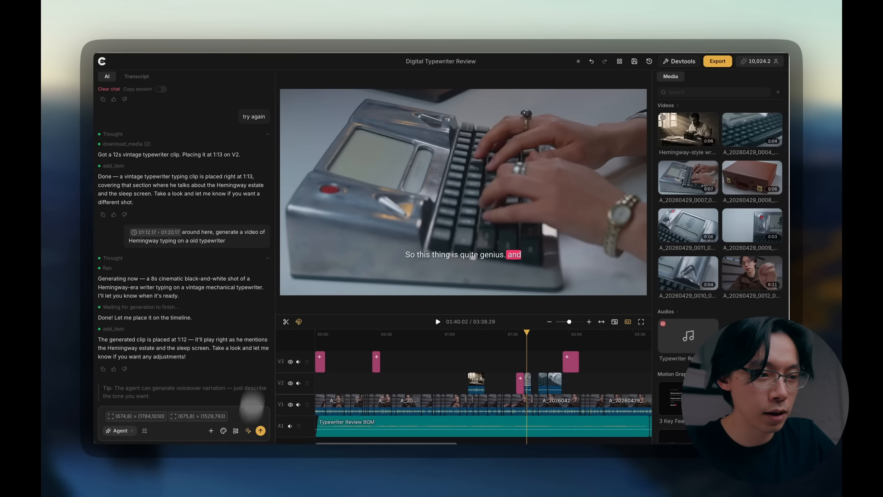
left_click_drag(285, 94, 593, 293)
- Ask the agent to "use these elements, generate a thumbnail for youtube for me, use GPT Image 2 model"
type("use these elemes")
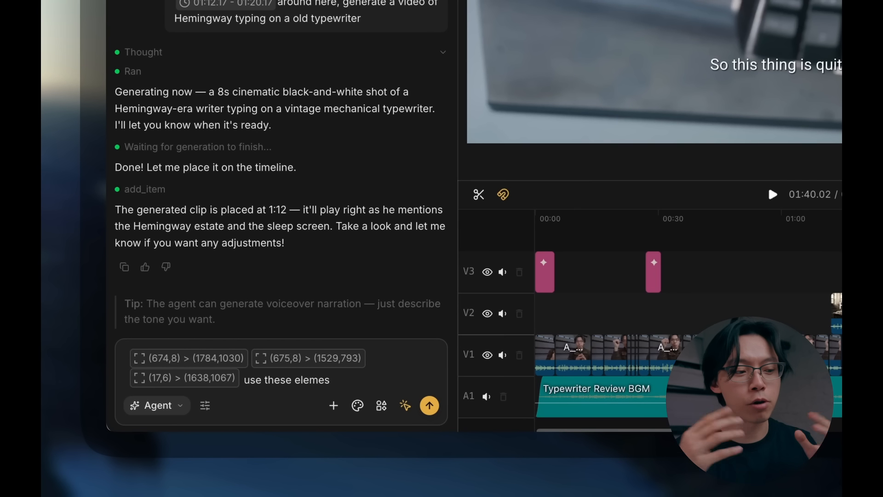
key("BackSpace")
type("nts, generate a thu")
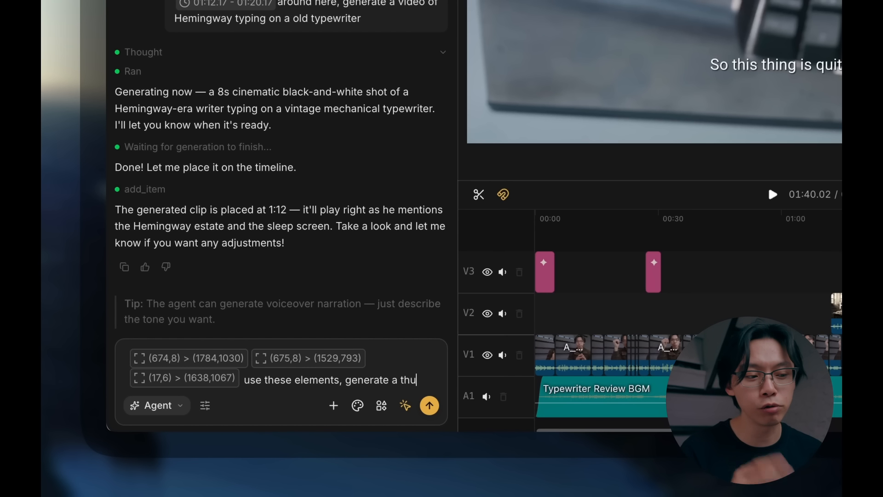
type("mbnail for youtube for me, use GPT Image 2 model")
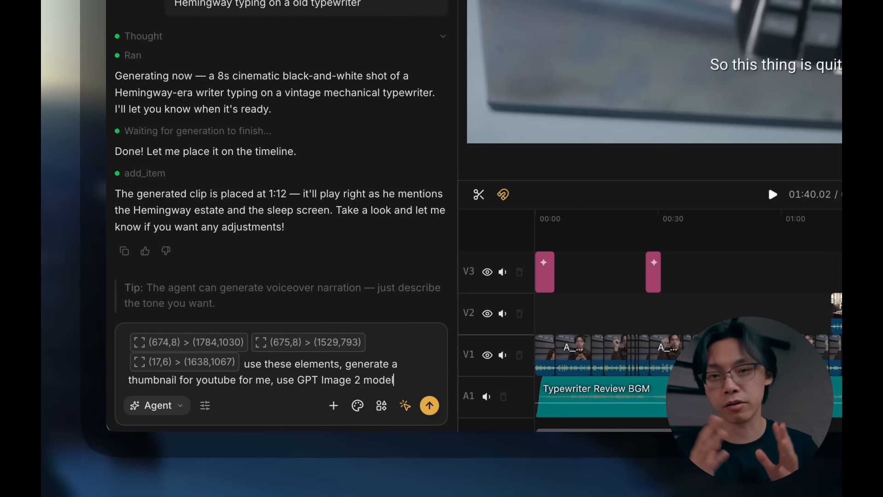
key("Return")
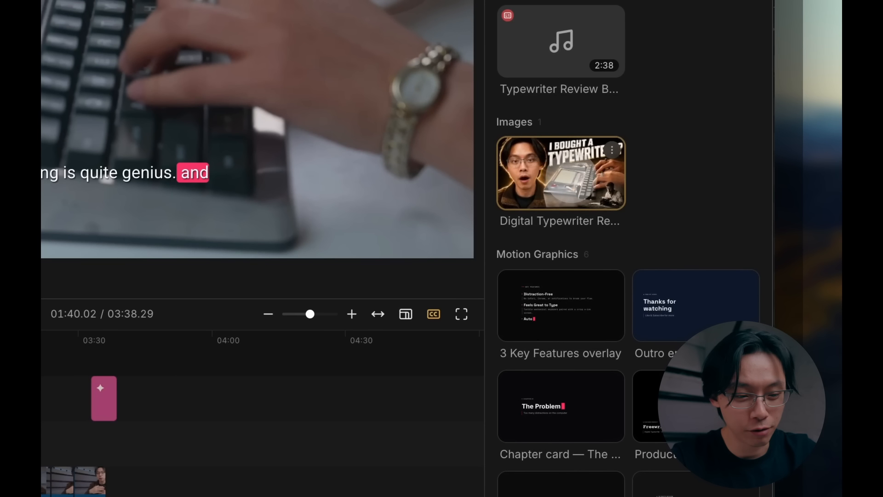
- Place the generated thumbnail image on track V1 after the end of the video and inspect it full screen
left_click_drag(798, 207, 360, 329)
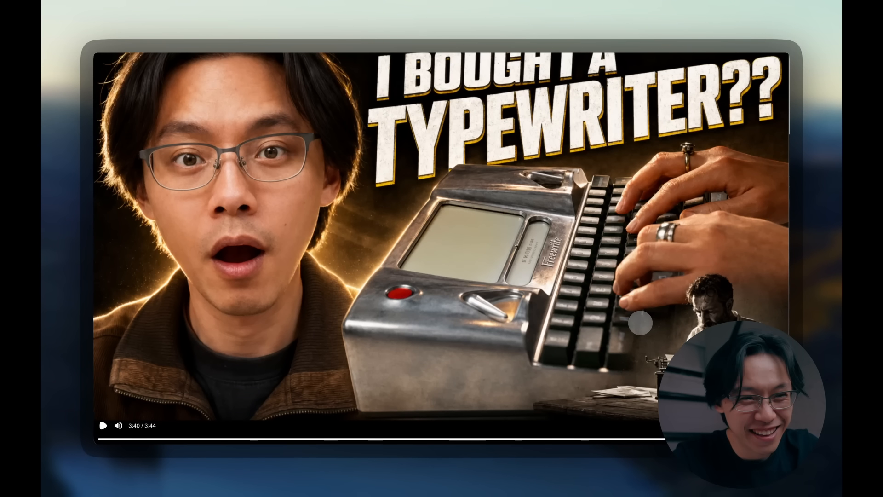
key("Escape")
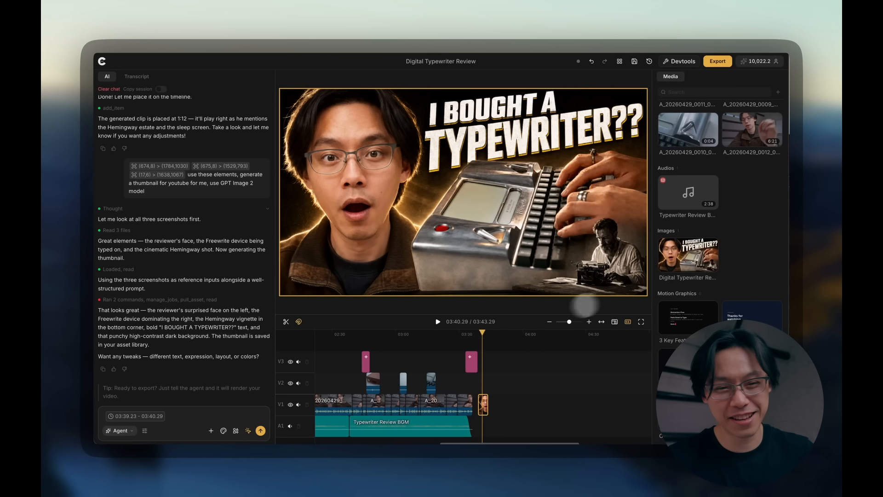
left_click(641, 321)
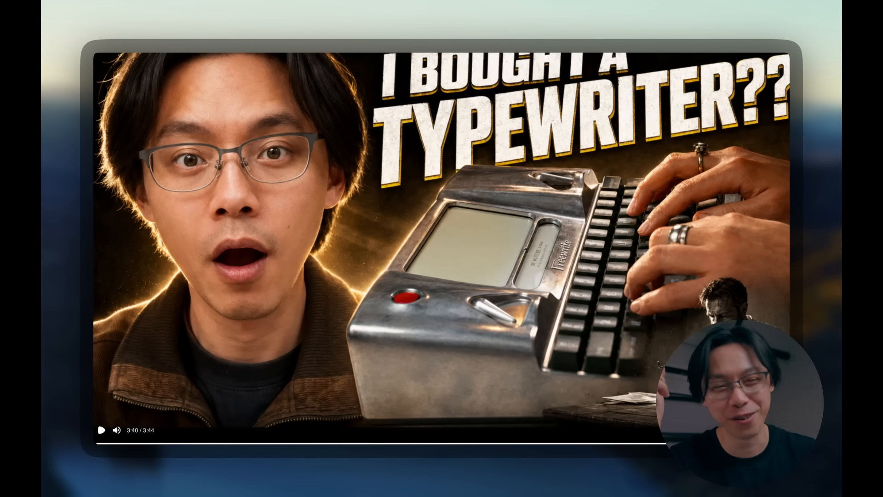
key("Escape")
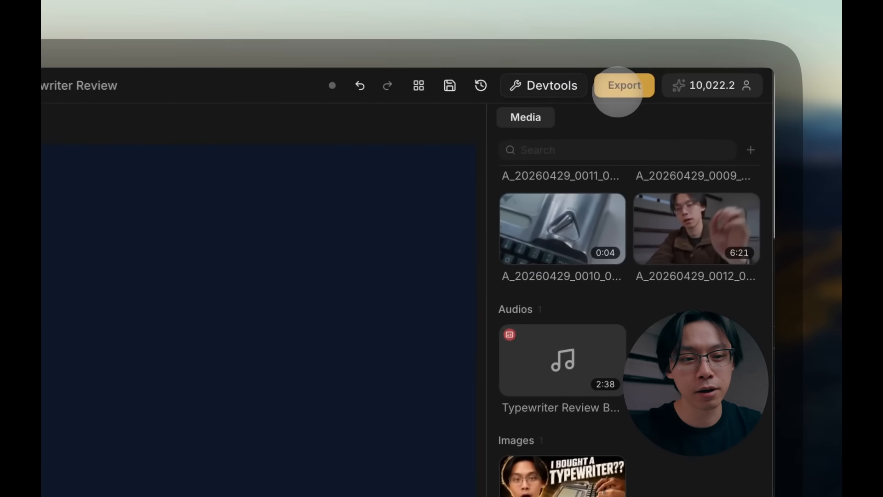
- Open the project's export settings and examine the audio and graphics export options
left_click(619, 90)
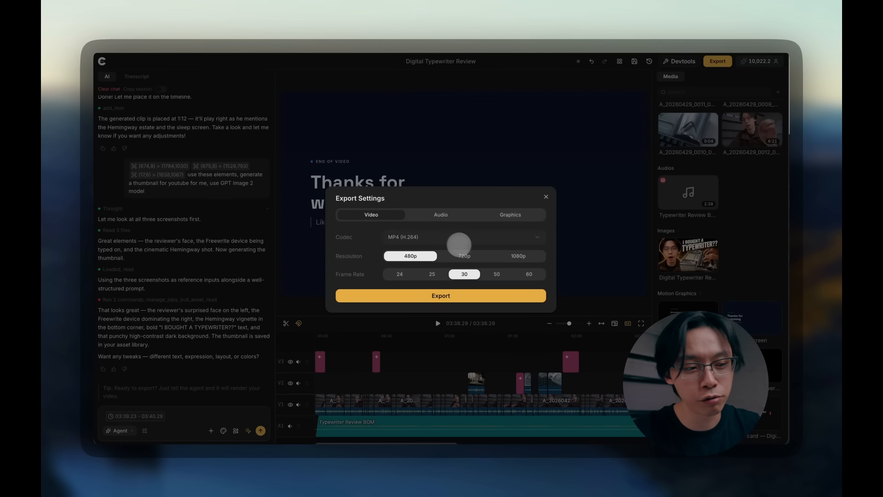
left_click(451, 216)
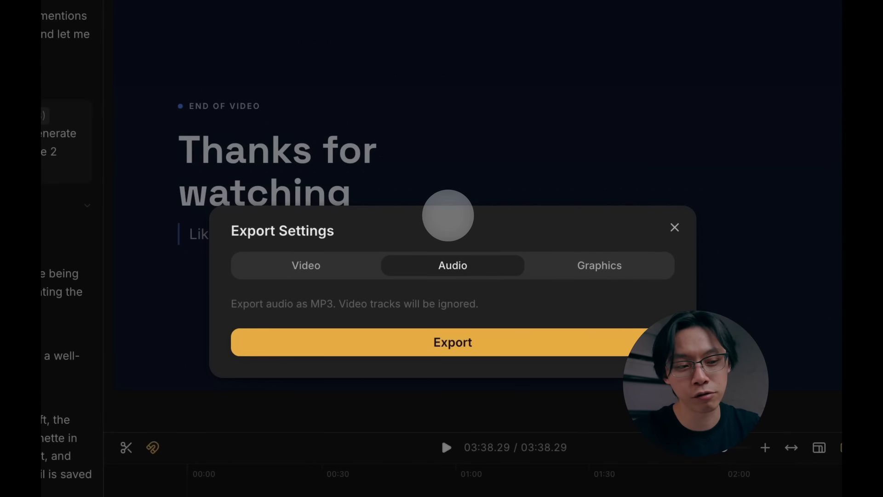
left_click(589, 267)
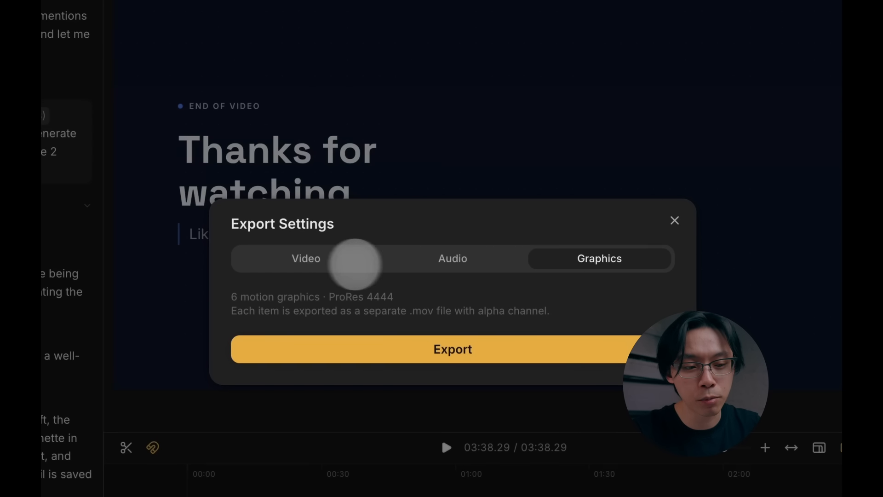